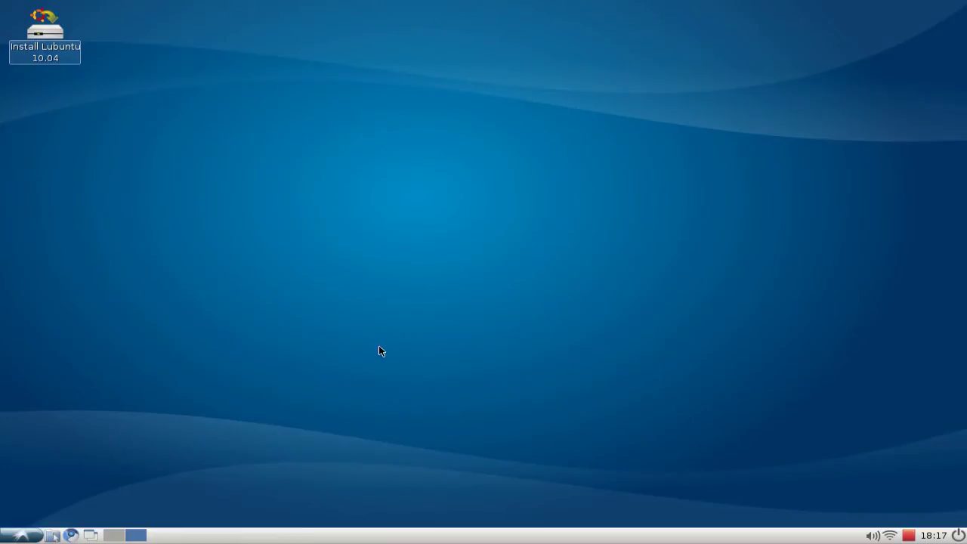
- Open Synaptic Package Manager and search package names and descriptions for gtk-recordmydesktop
click(29, 537)
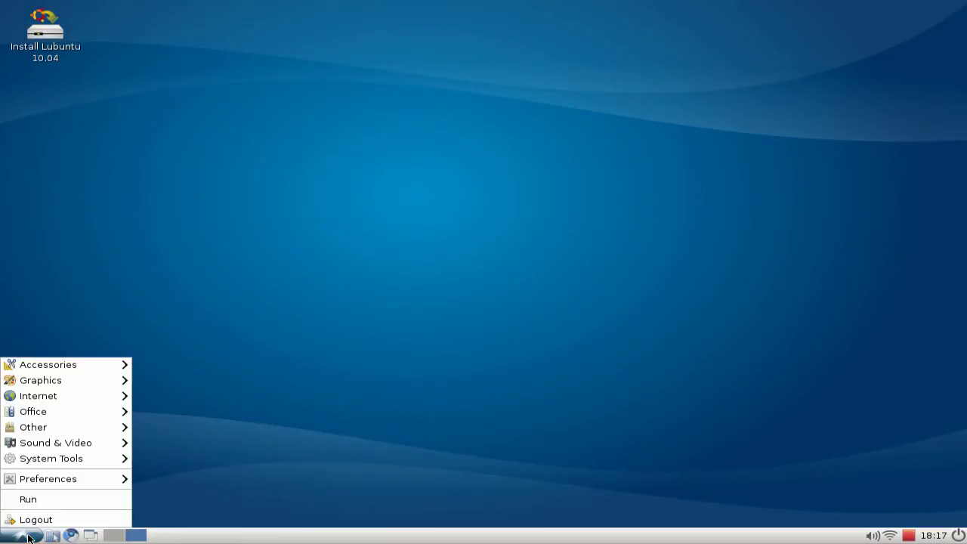
mouse_move(73, 482)
click(234, 504)
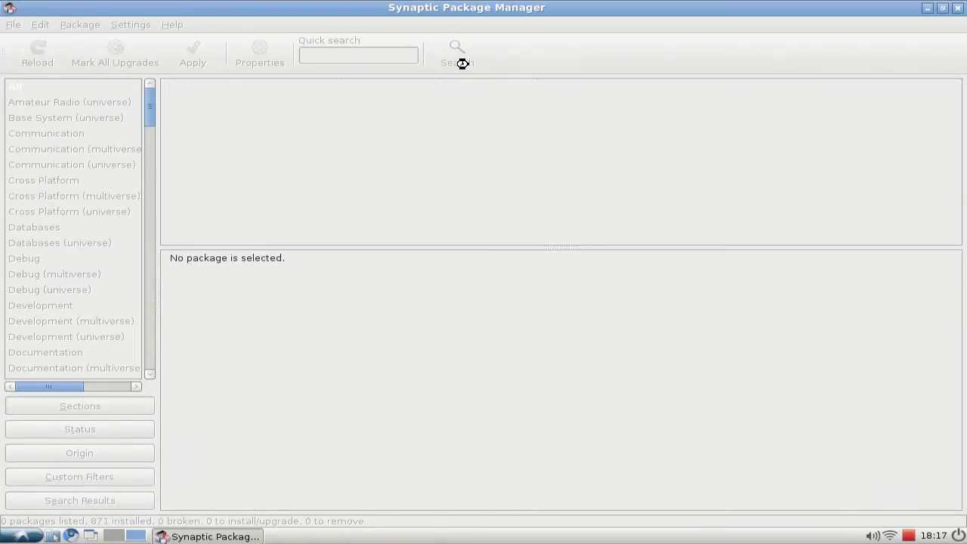
click(458, 55)
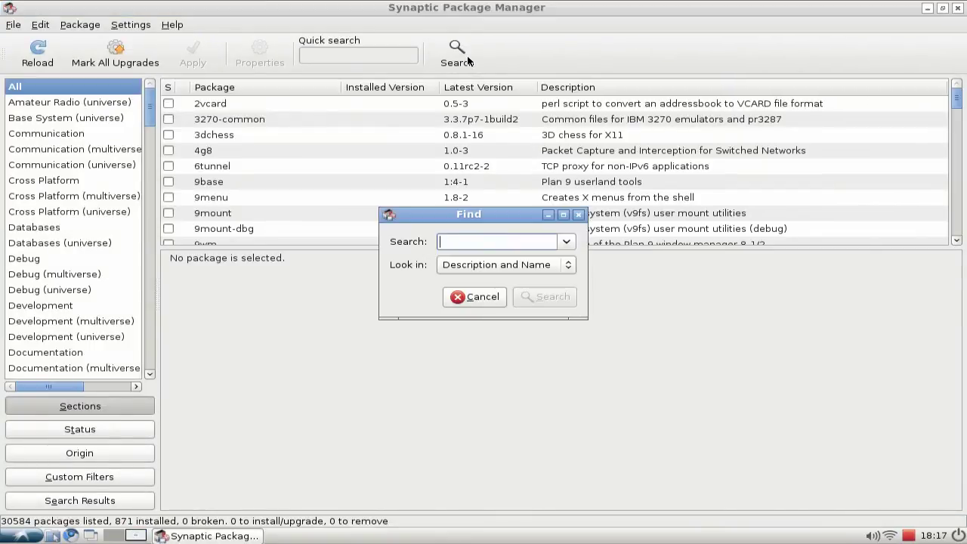
text(gtk-recordm)
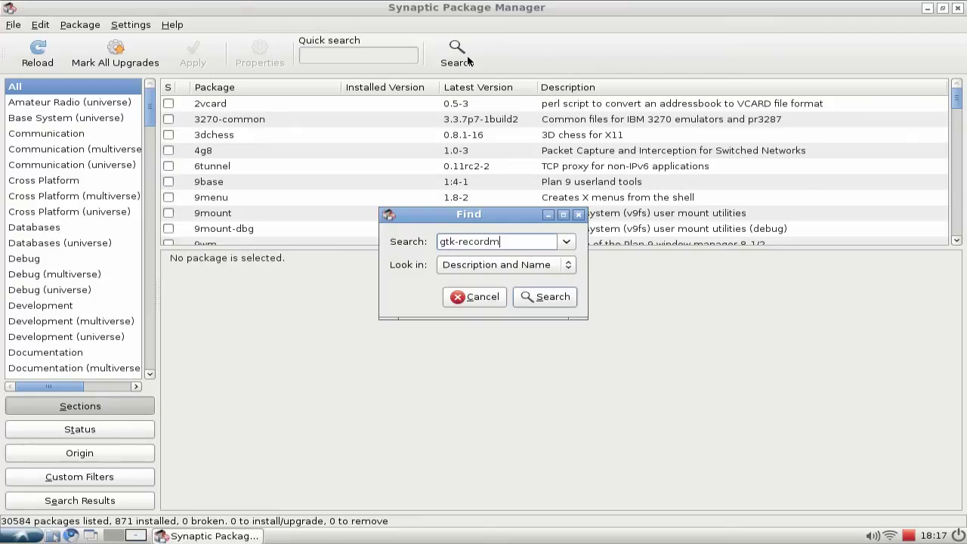
text(ydesktop)
key(Return)
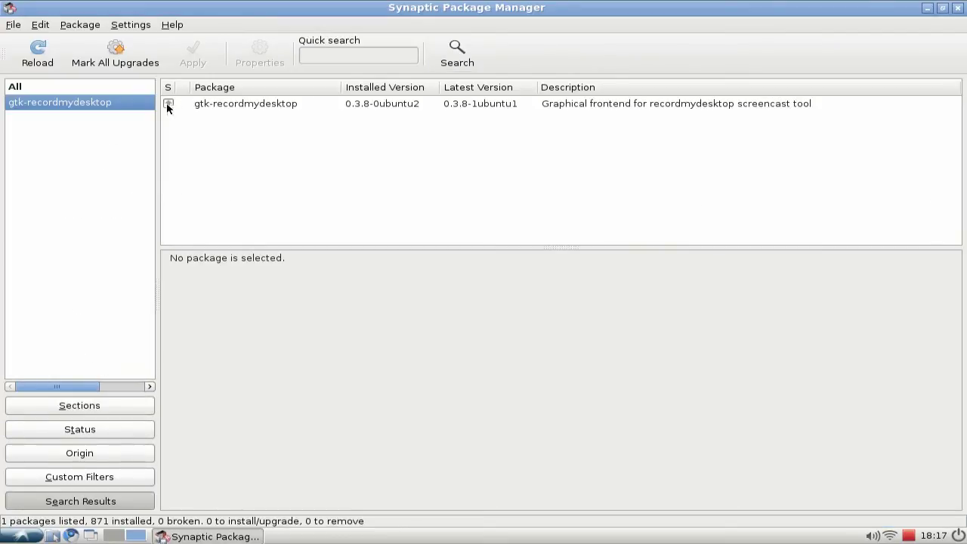
- View the description of the gtk-recordmydesktop package and close the package manager
click(168, 108)
click(202, 53)
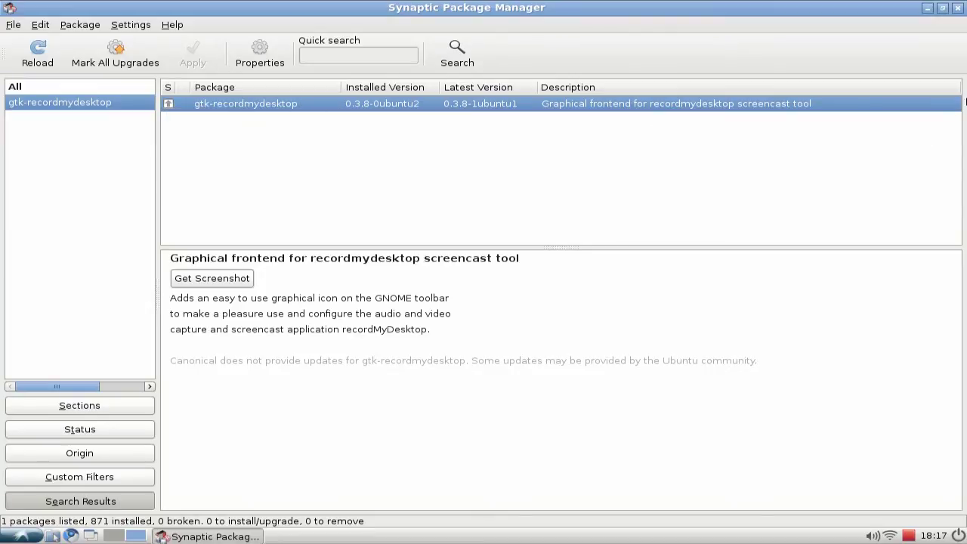
click(958, 8)
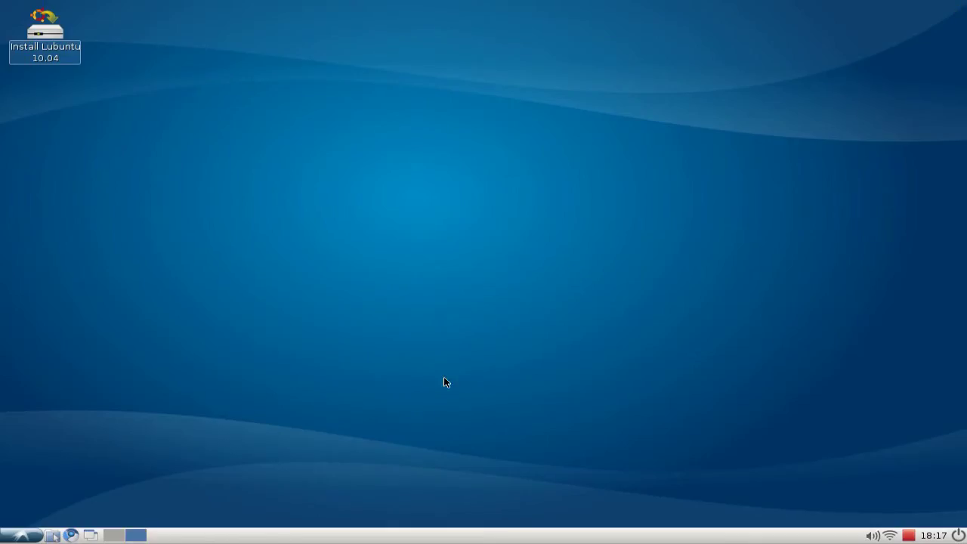
- Launch gtk-recordMyDesktop and mark a rectangular capture area around the middle of the desktop preview
click(21, 535)
mouse_move(91, 446)
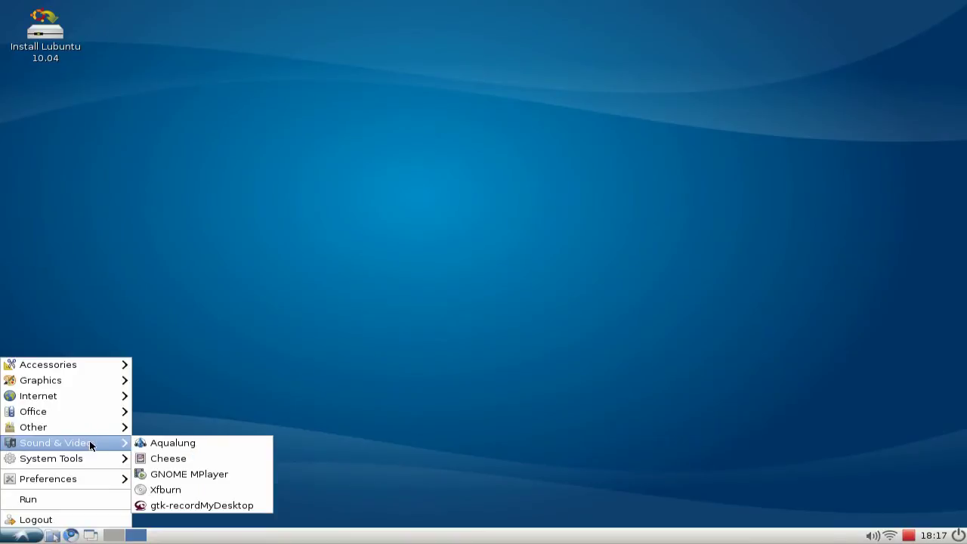
click(196, 507)
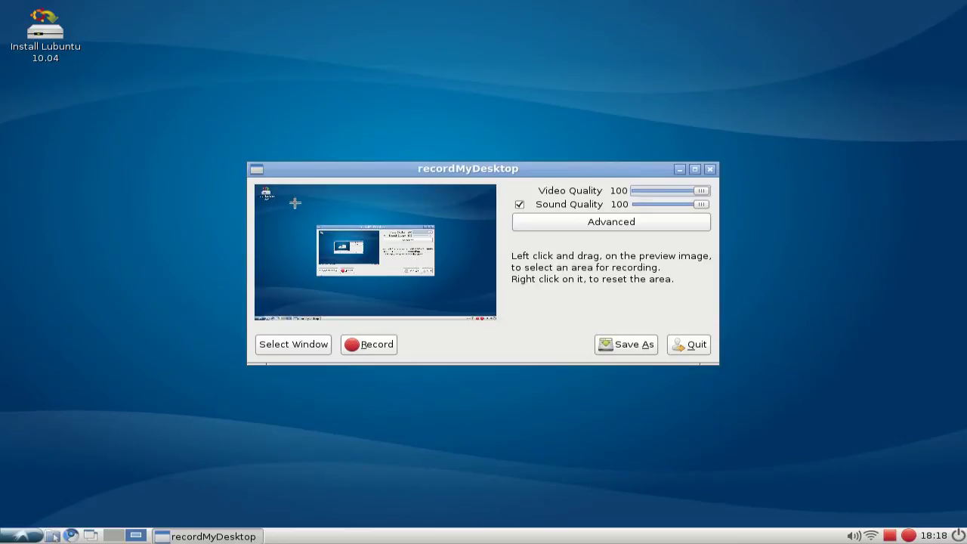
drag(293, 199, 476, 304)
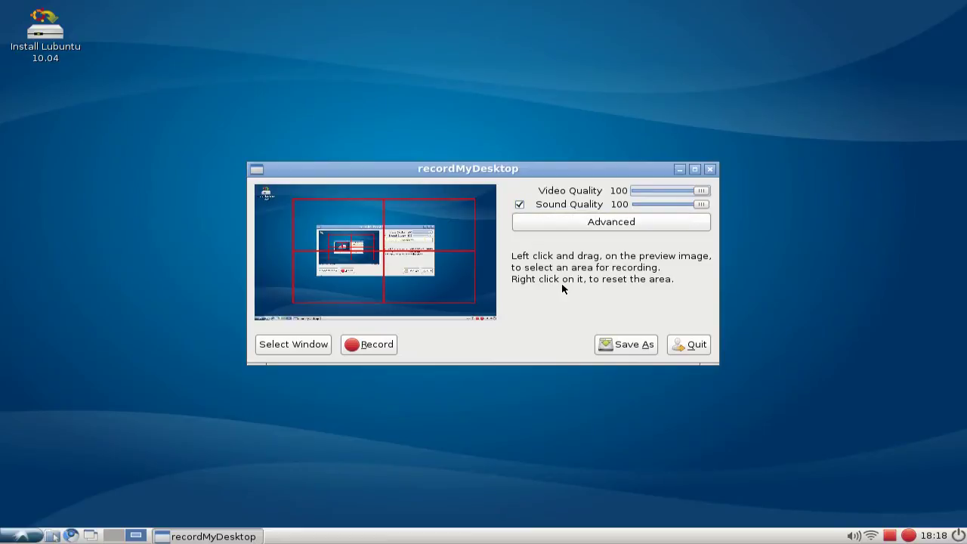
- Open the advanced recording settings and examine the full working directory path and the performance options
click(562, 222)
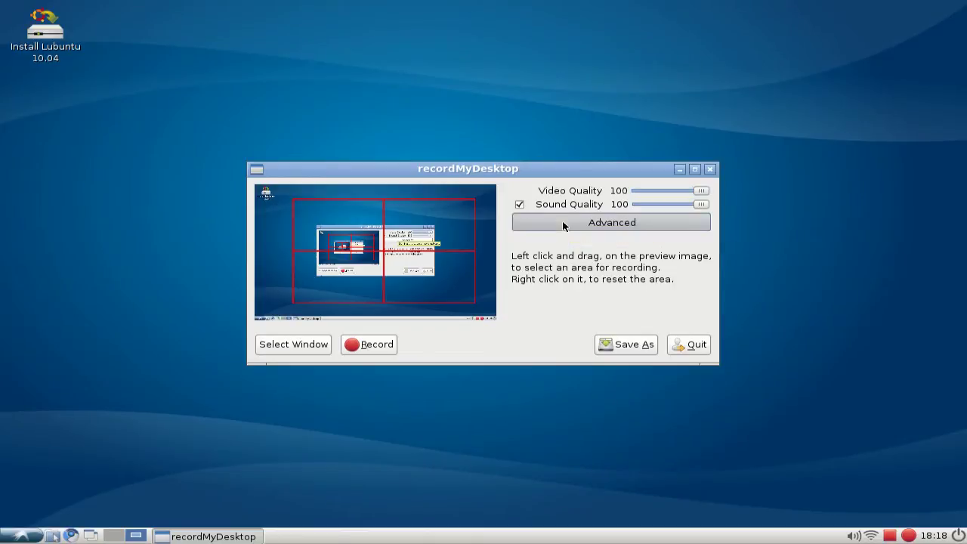
drag(788, 79, 396, 85)
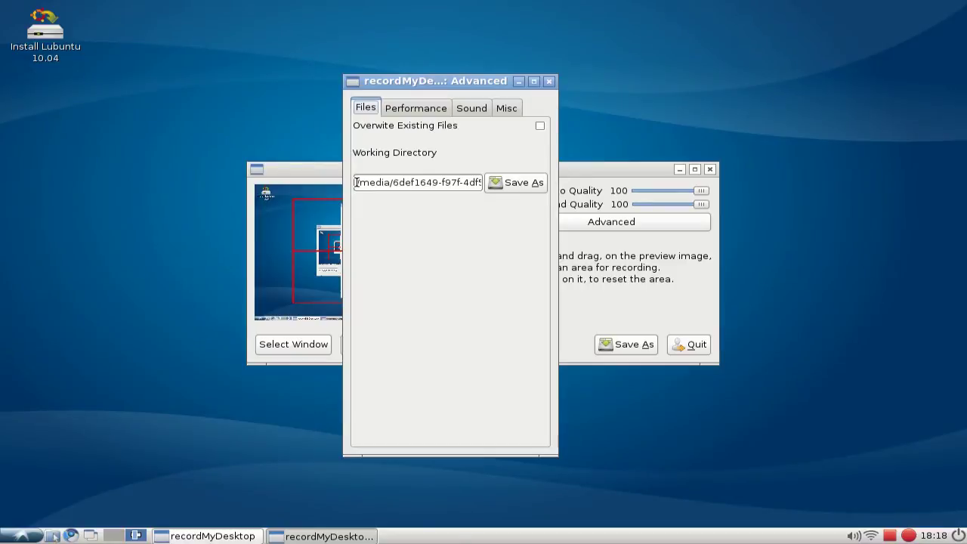
drag(356, 182, 494, 182)
click(479, 182)
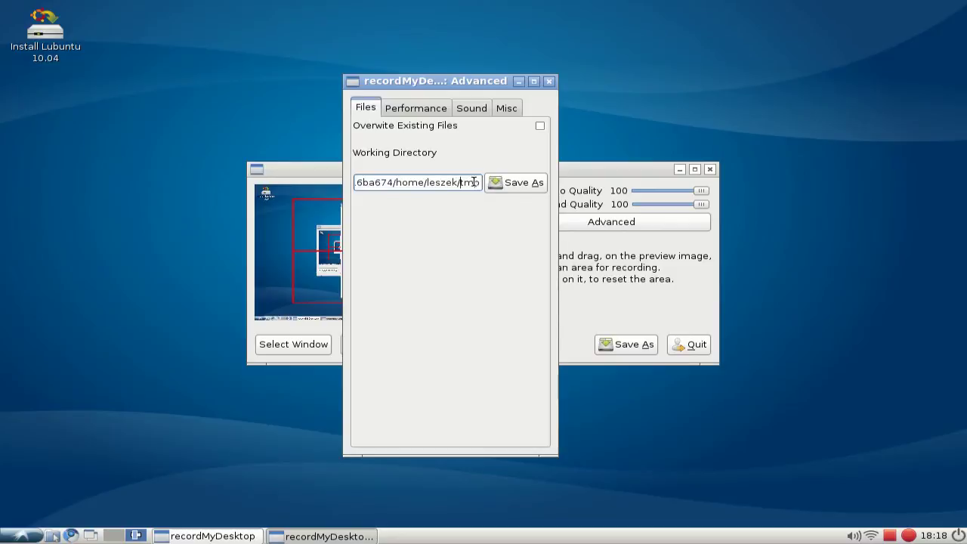
drag(477, 182, 370, 182)
click(370, 182)
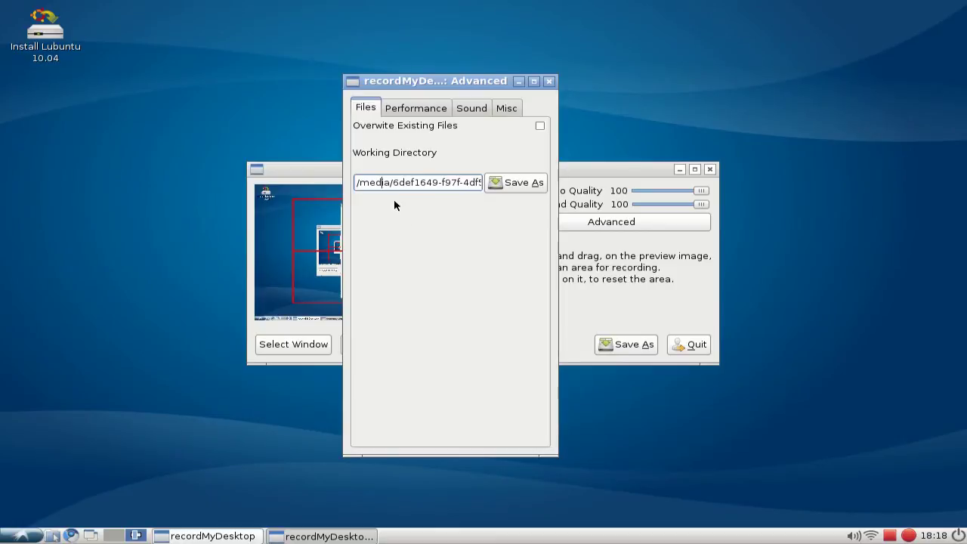
drag(381, 182, 499, 183)
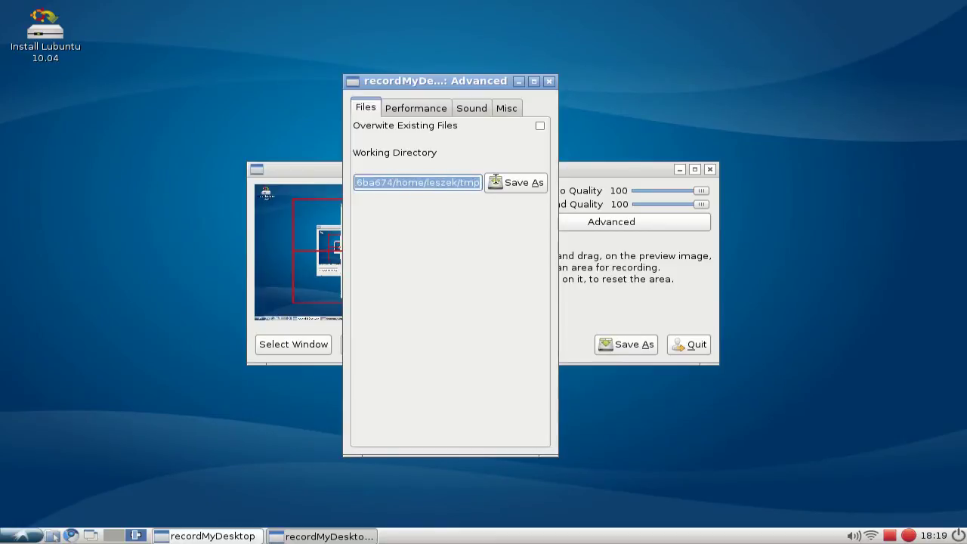
click(438, 185)
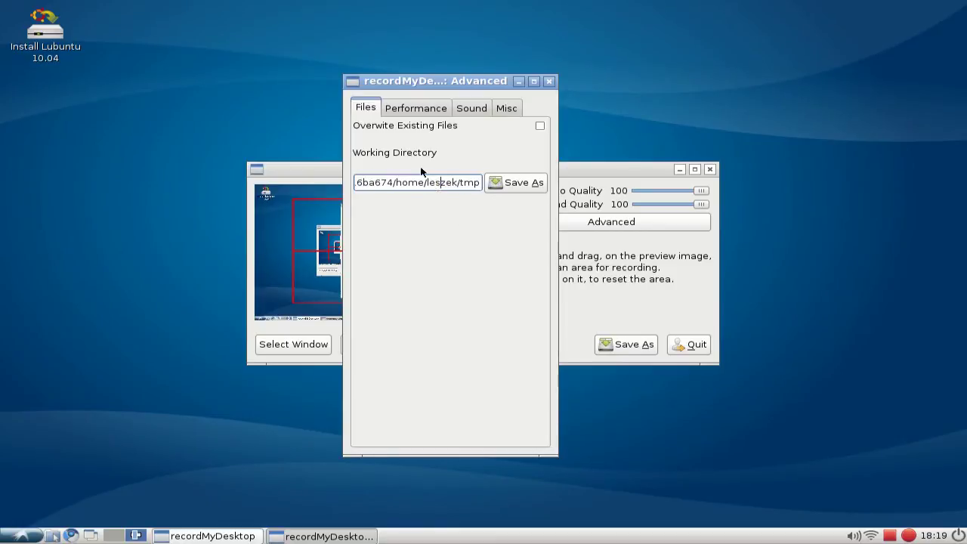
click(416, 108)
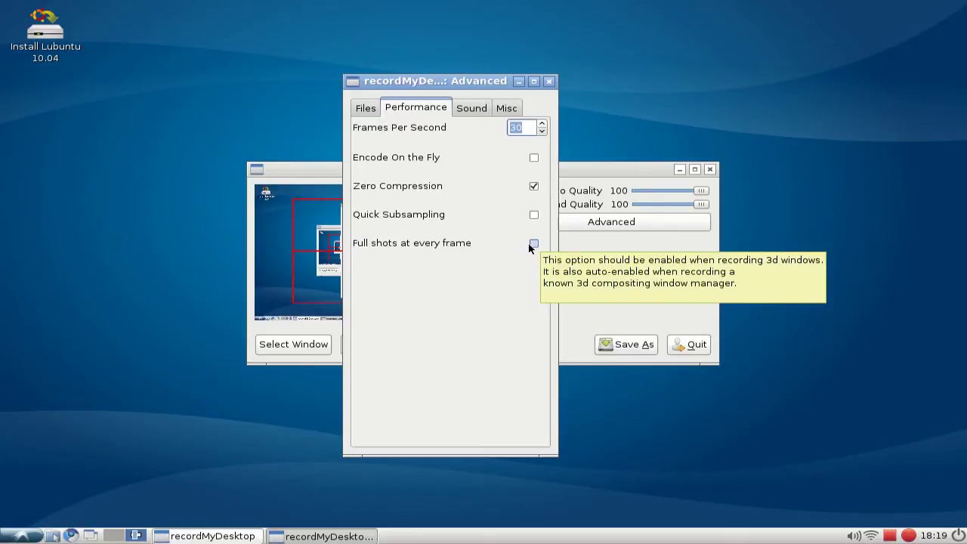
drag(452, 82, 433, 71)
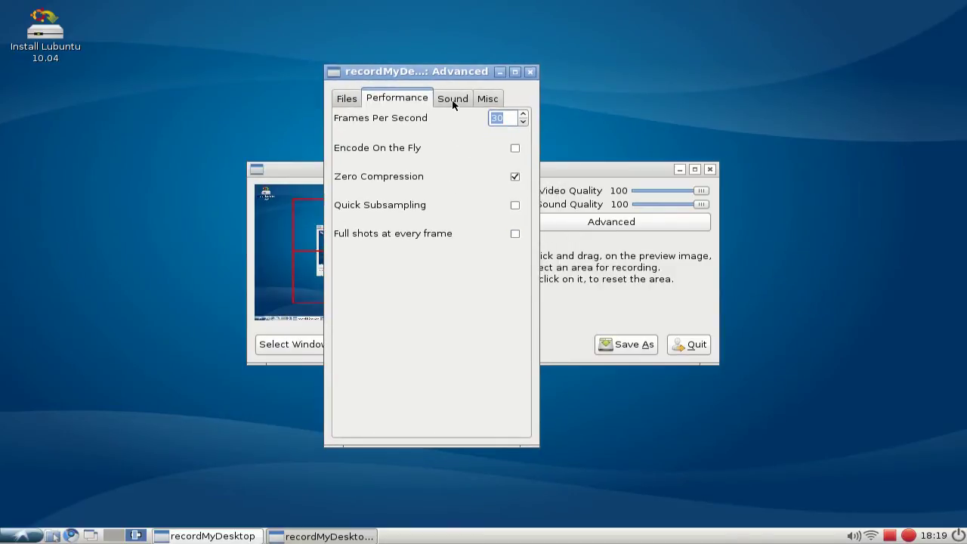
- Examine the advanced sound settings, covering the channels, the frequency and the recording device entry
click(452, 99)
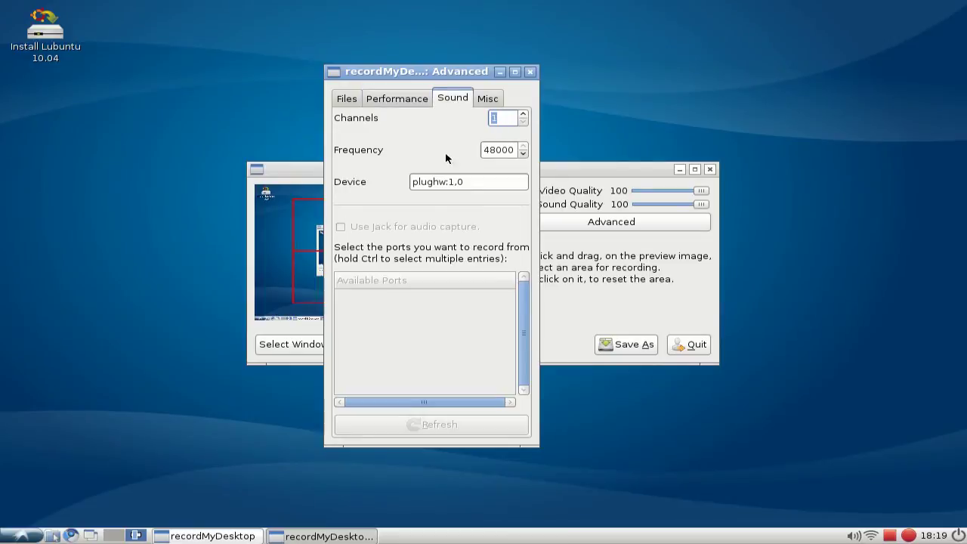
click(514, 149)
click(514, 146)
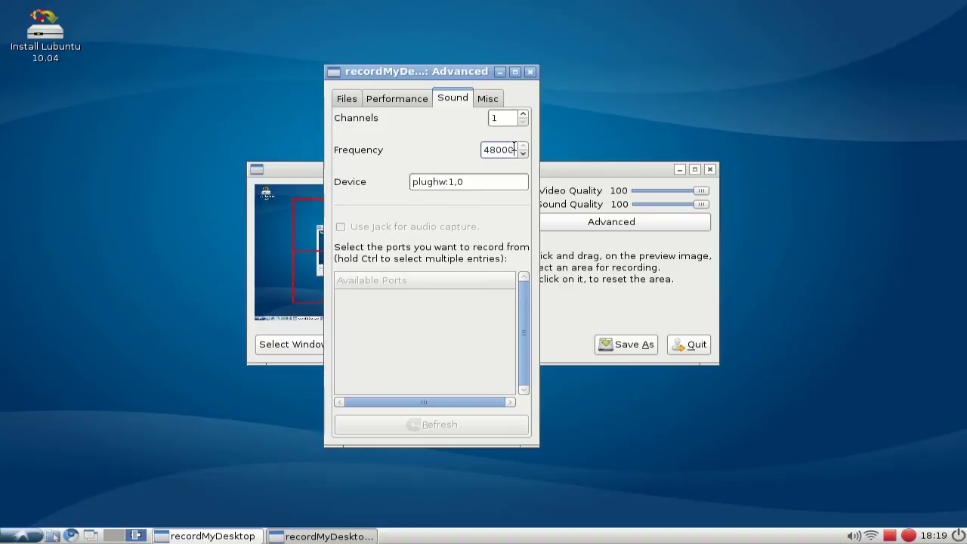
drag(514, 149, 481, 151)
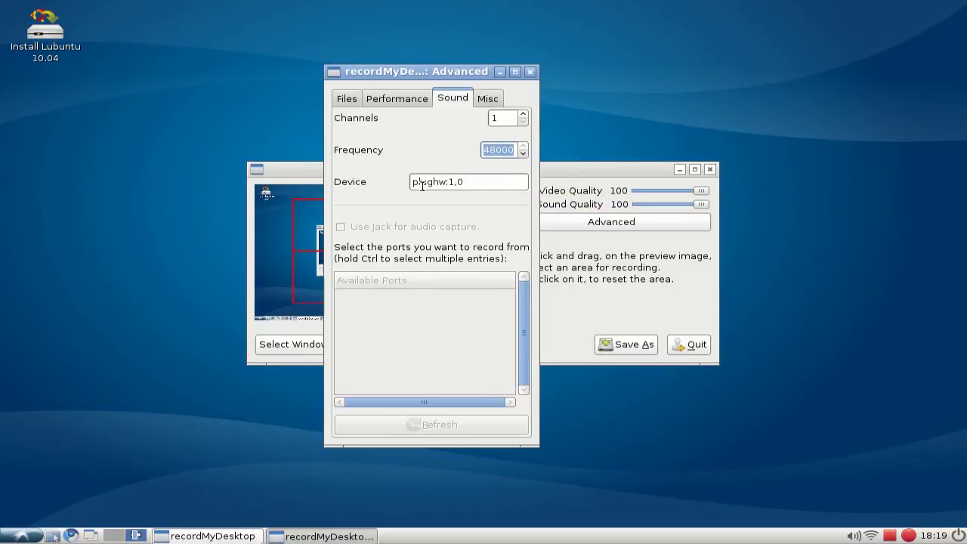
drag(478, 181, 409, 185)
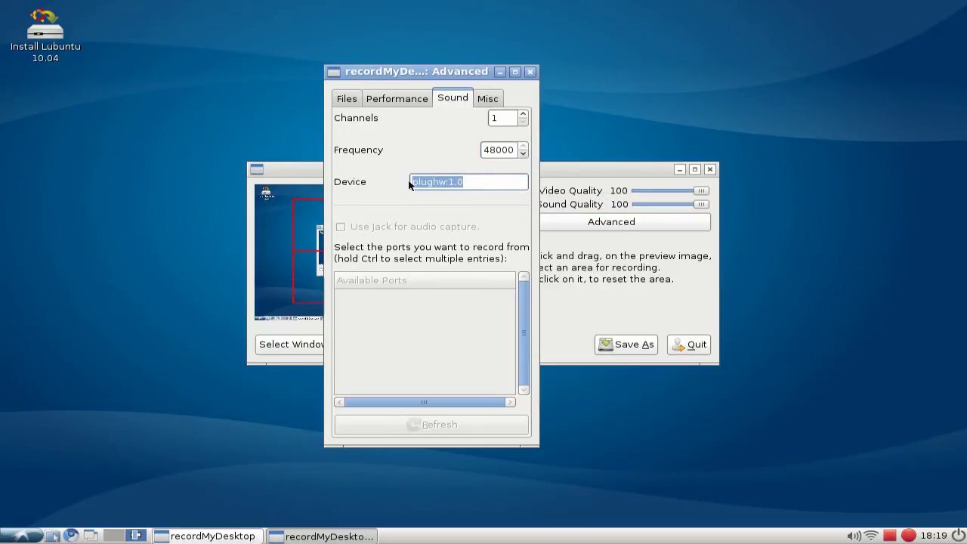
click(472, 182)
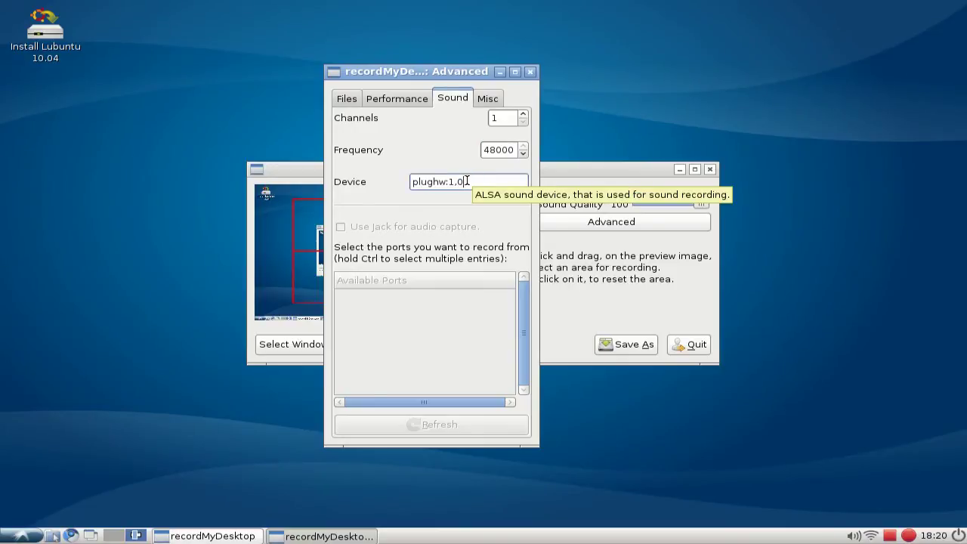
drag(467, 181, 447, 182)
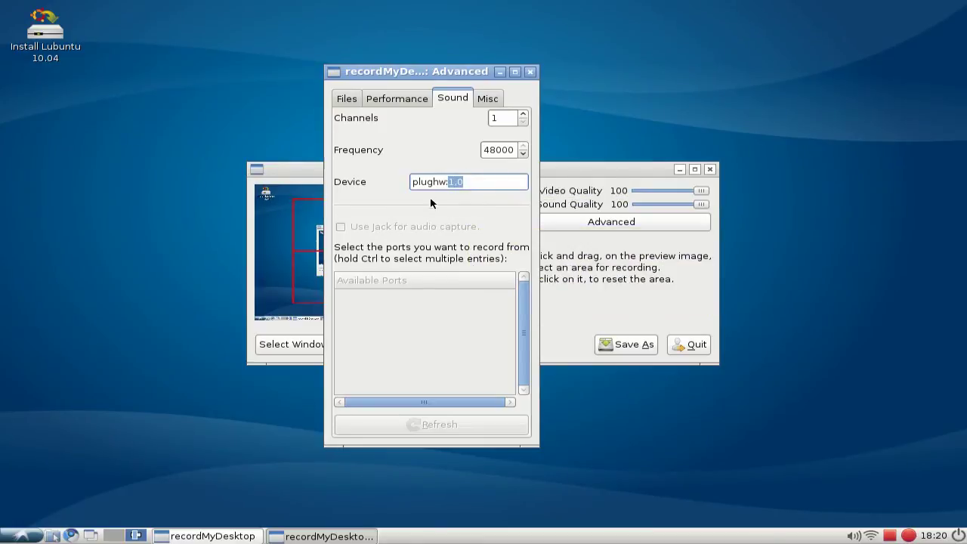
drag(449, 182, 429, 182)
right_click(470, 178)
click(466, 182)
drag(442, 182, 470, 183)
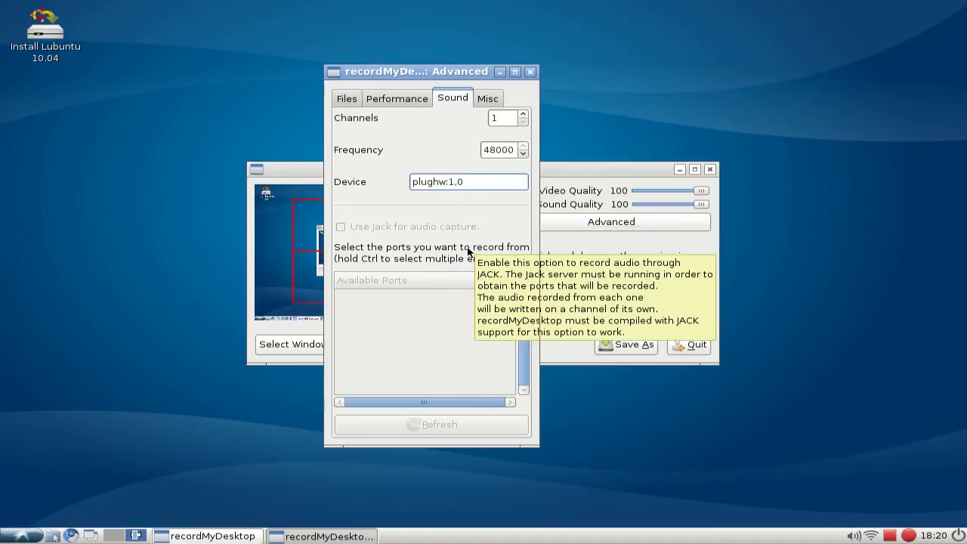
- Set the sound recording device to plughw:0,0 and restore it to plughw:1,0
key(Left)
key(Left)
key(BackSpace)
text(0)
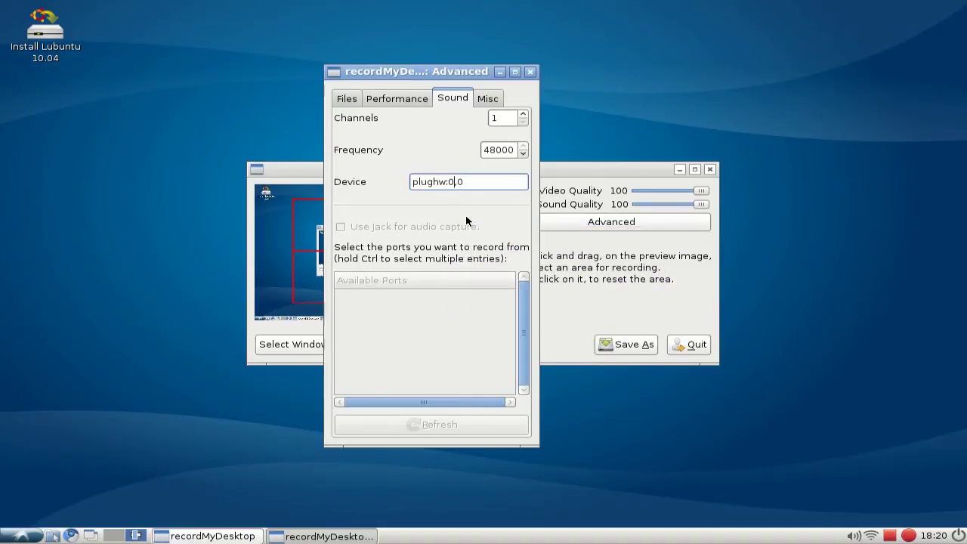
key(BackSpace)
text(1)
- Review the miscellaneous recording options, keep the mouse cursor set to Normal, and close the advanced settings
click(486, 101)
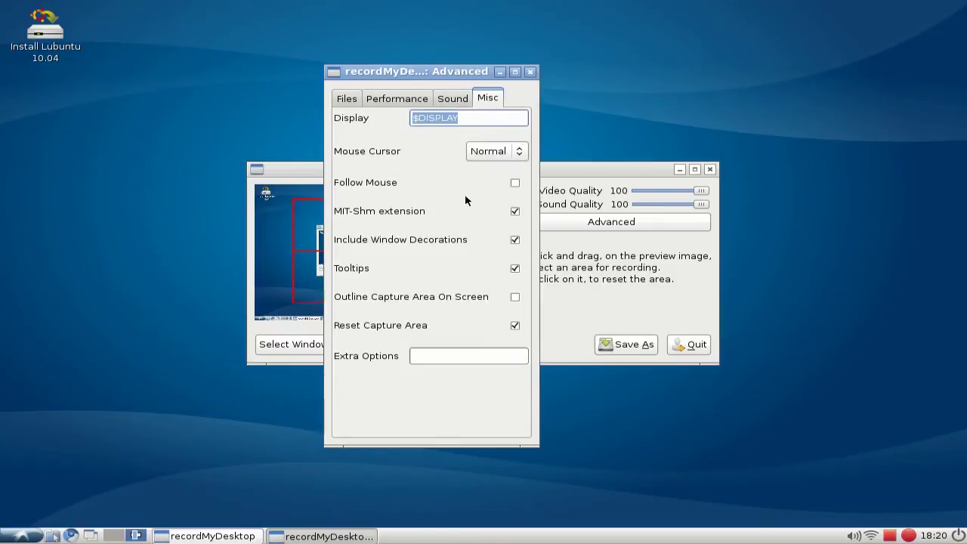
click(523, 151)
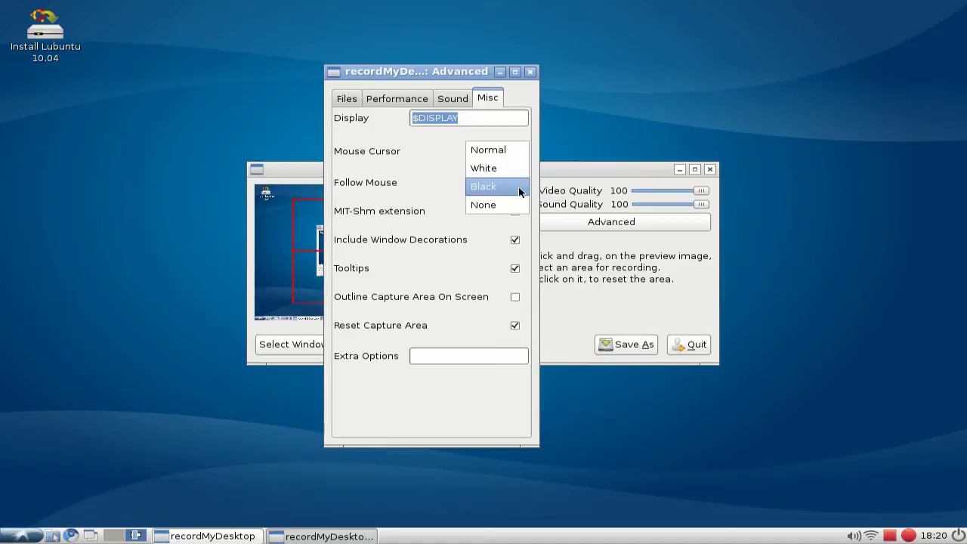
click(521, 150)
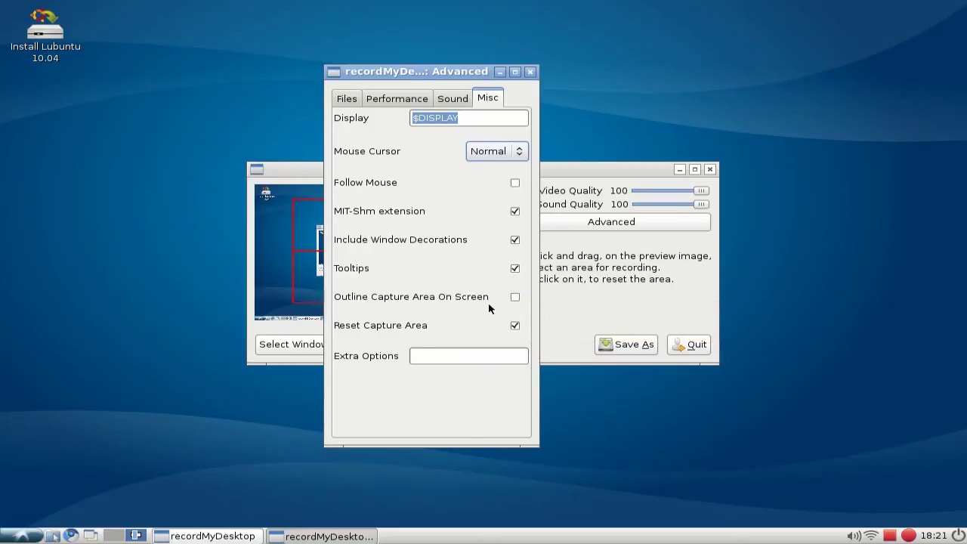
click(531, 71)
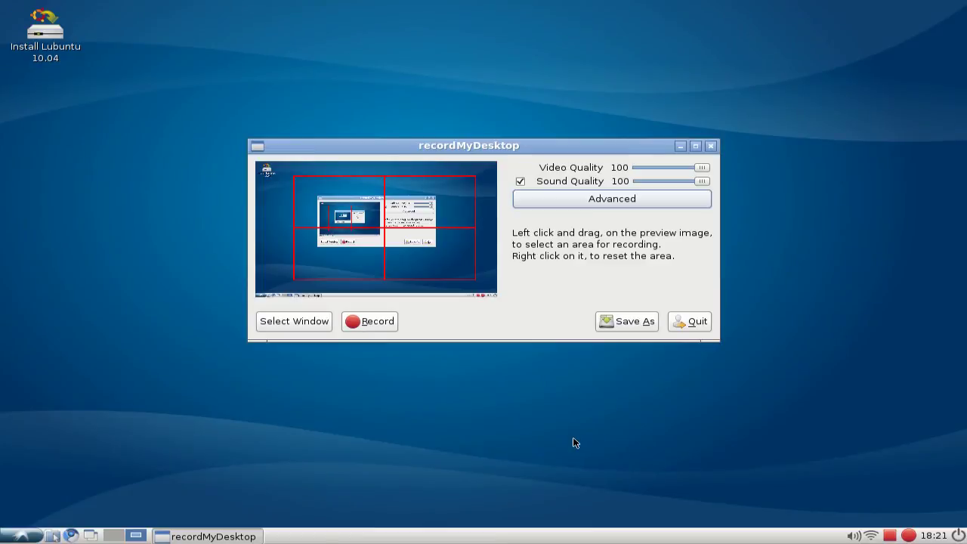
- Open an LXTerminal window, move it higher on the desktop, and run alsamixer
click(20, 537)
mouse_move(79, 367)
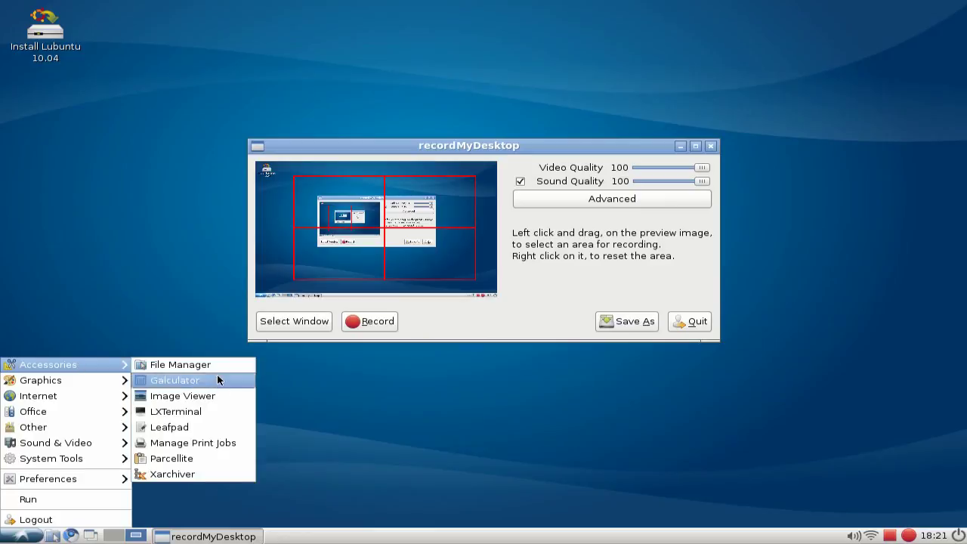
click(246, 415)
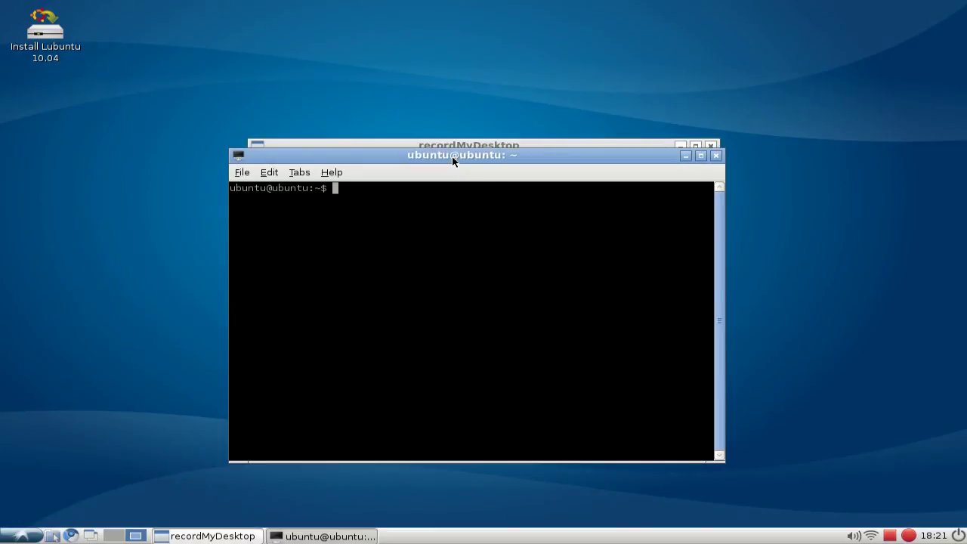
drag(456, 167, 461, 124)
text(als)
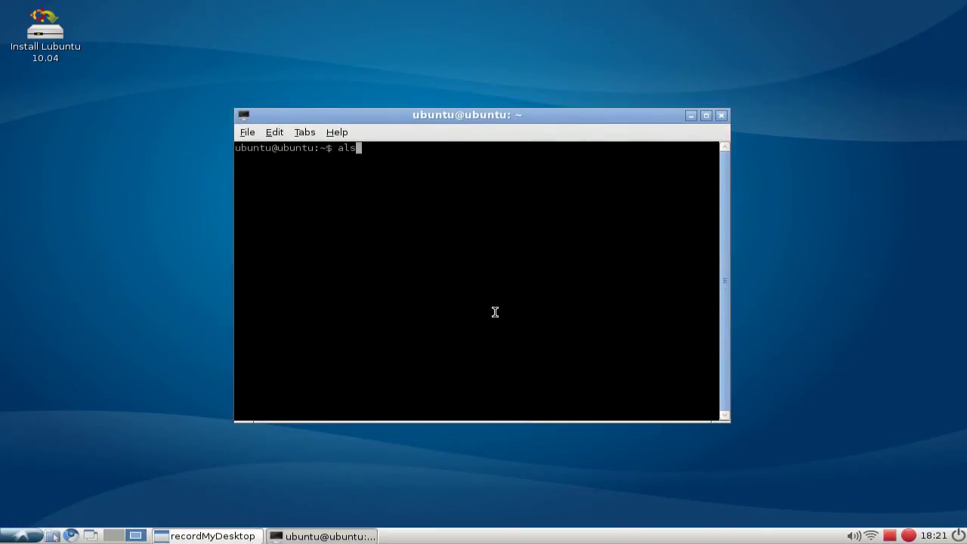
text(amixer)
key(Return)
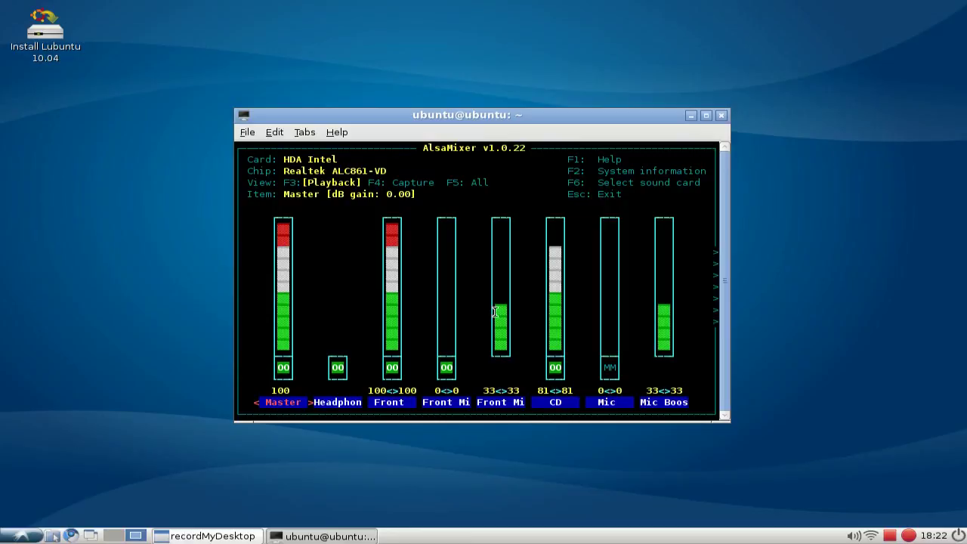
- Display the mixer's capture controls and cycle through the Input Source choices, returning to Mic
key(F4)
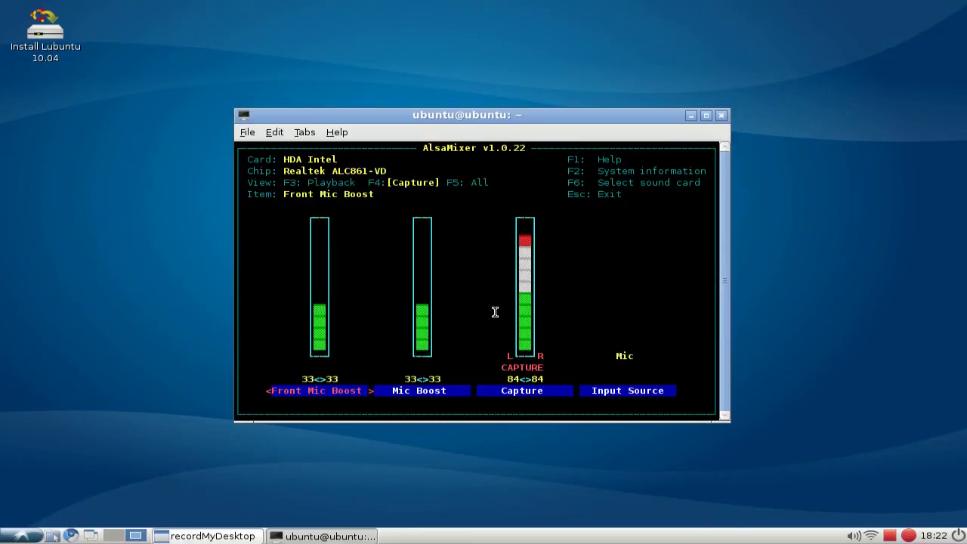
key(Right)
key(Right)
key(Right)
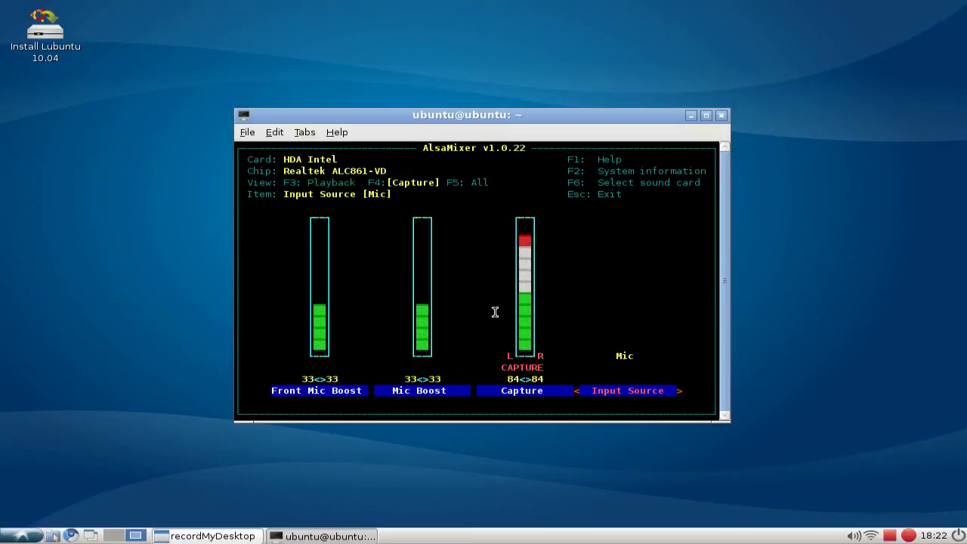
key(Up)
key(Up)
key(Down)
key(Down)
key(Up)
key(Up)
key(Down)
key(Down)
- Check the Capture, Mic Boost and Front Mic Boost controls, and exit alsamixer and the terminal
key(Left)
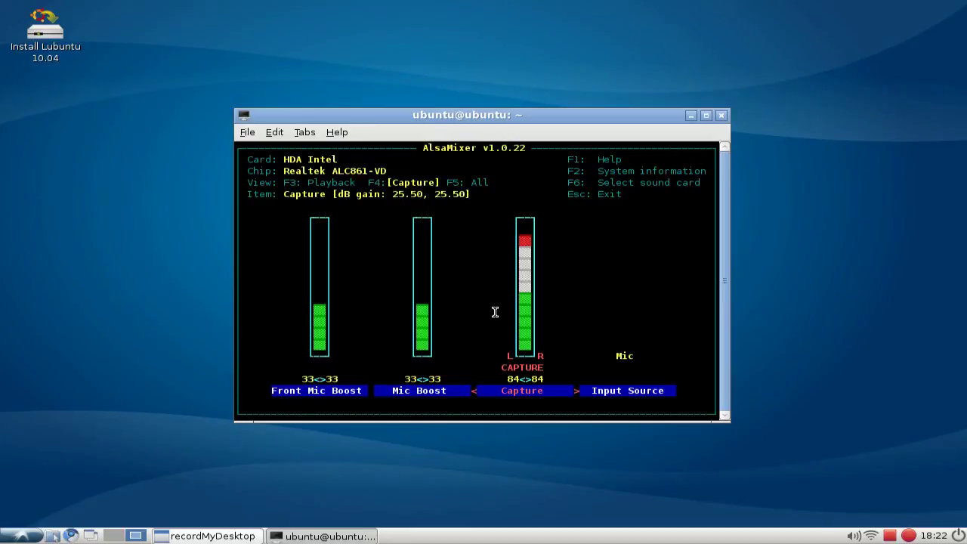
key(Left)
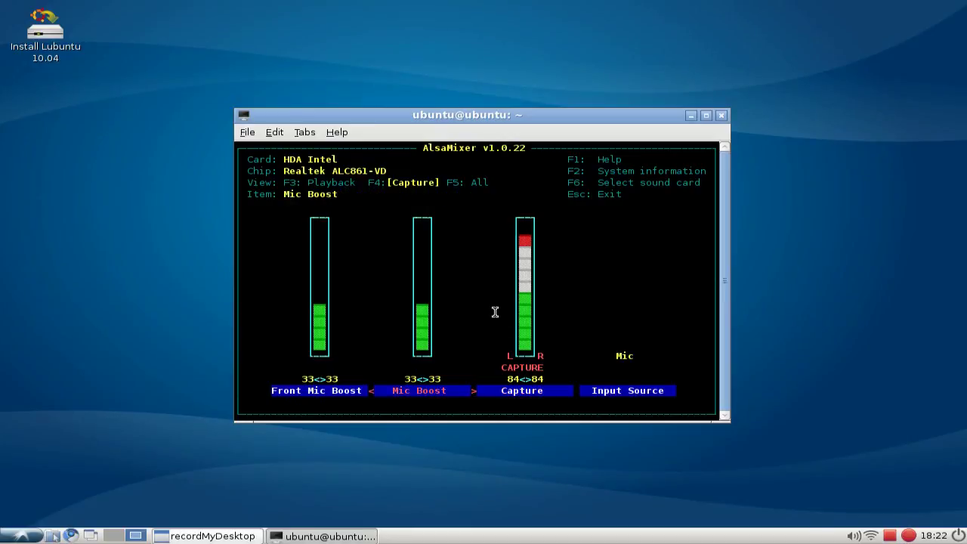
key(Left)
key(Right)
key(Escape)
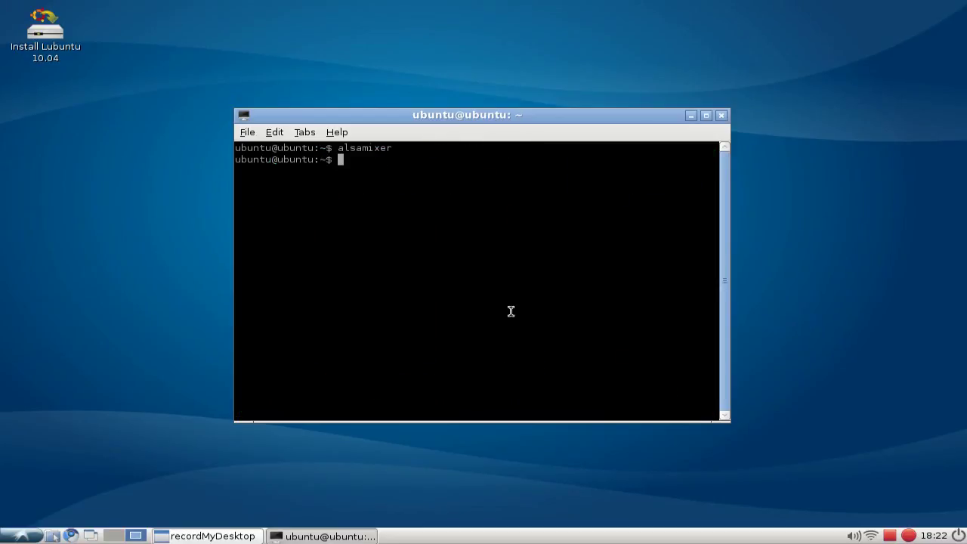
click(721, 116)
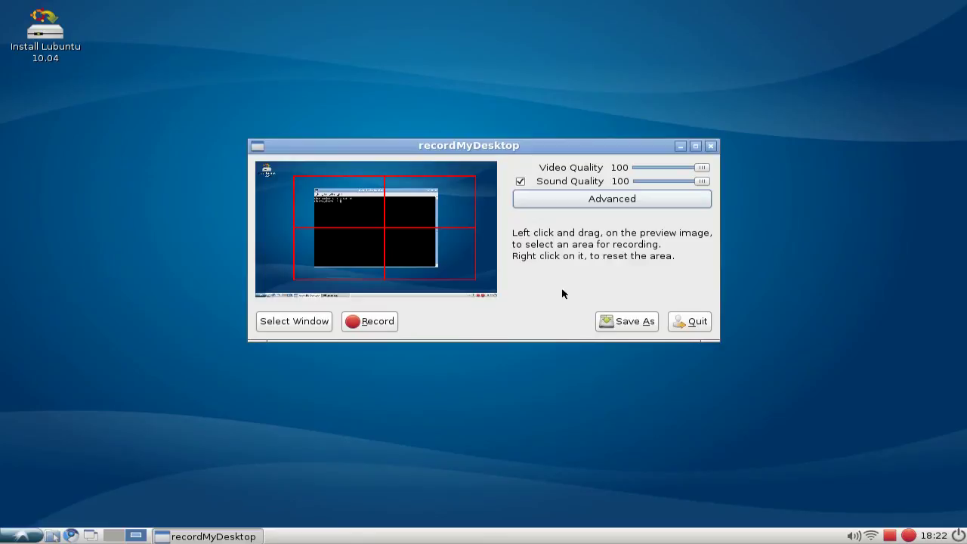